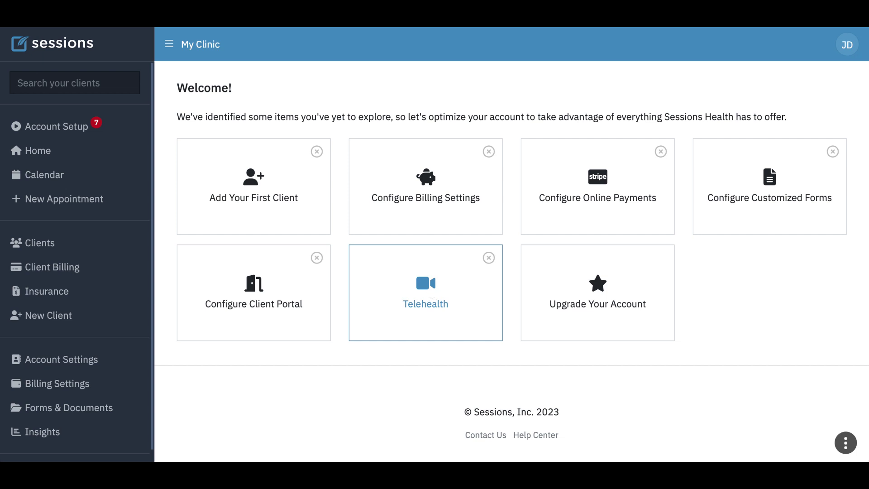
# - From account settings, open the Setup Telehealth window through the Account Setup Telehealth card
pyautogui.click(68, 365)
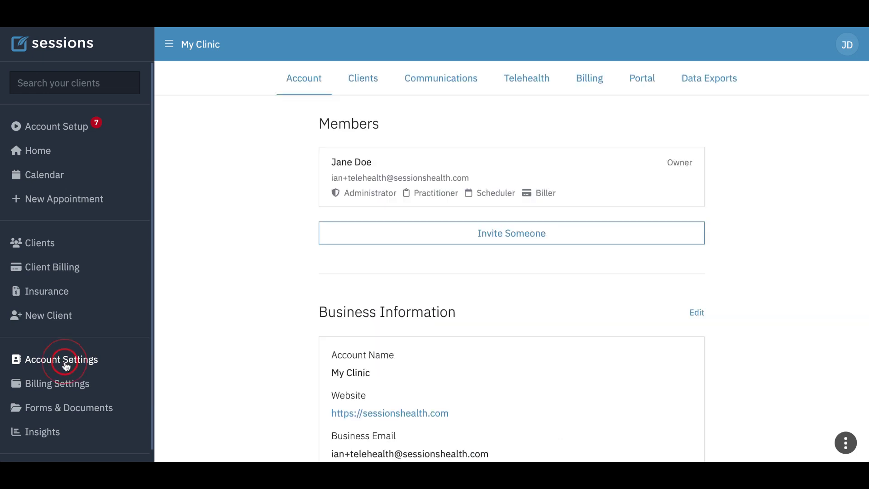
pyautogui.click(525, 82)
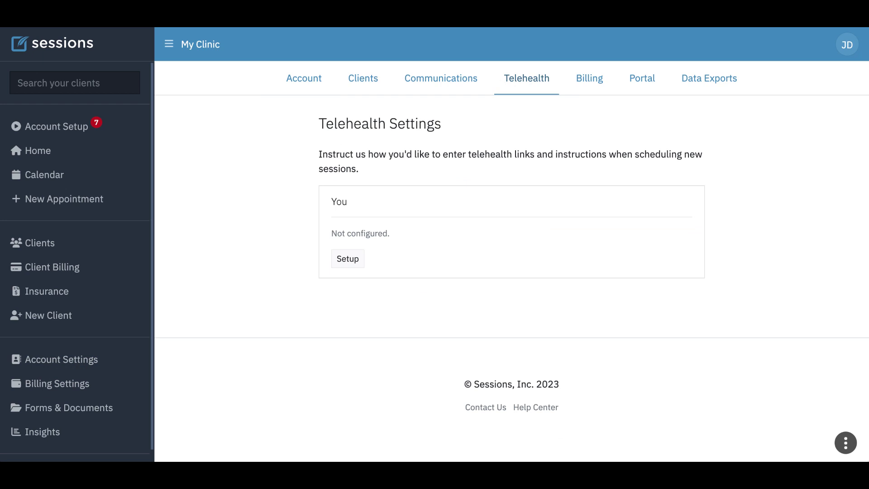
pyautogui.click(71, 129)
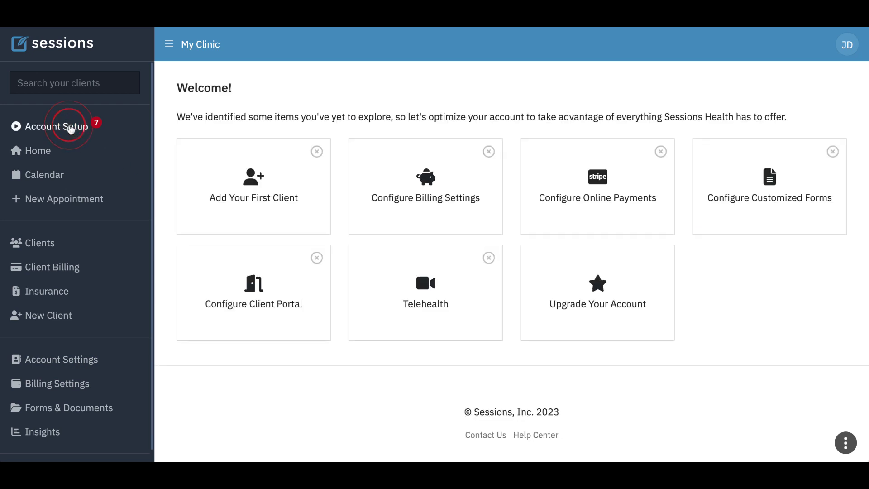
pyautogui.click(427, 296)
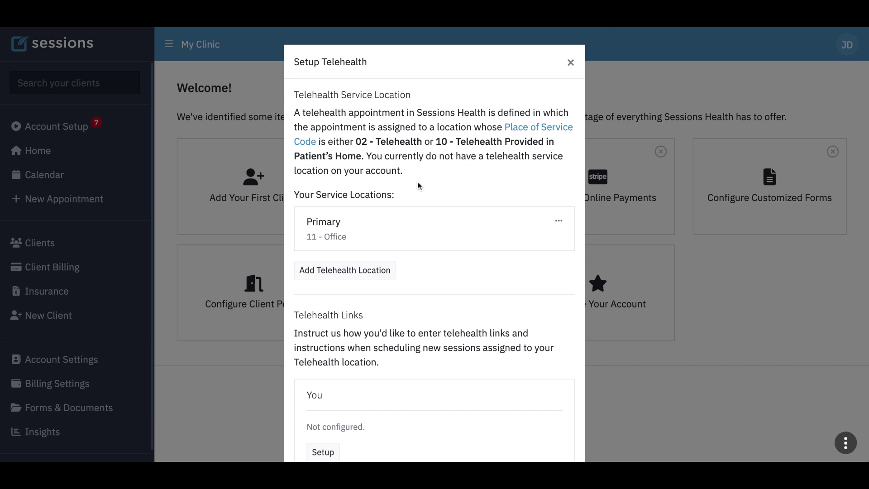
# - Add a Telehealth service location, 10 - Telehealth Provided in Patient's Home, and check its options menu
pyautogui.click(348, 272)
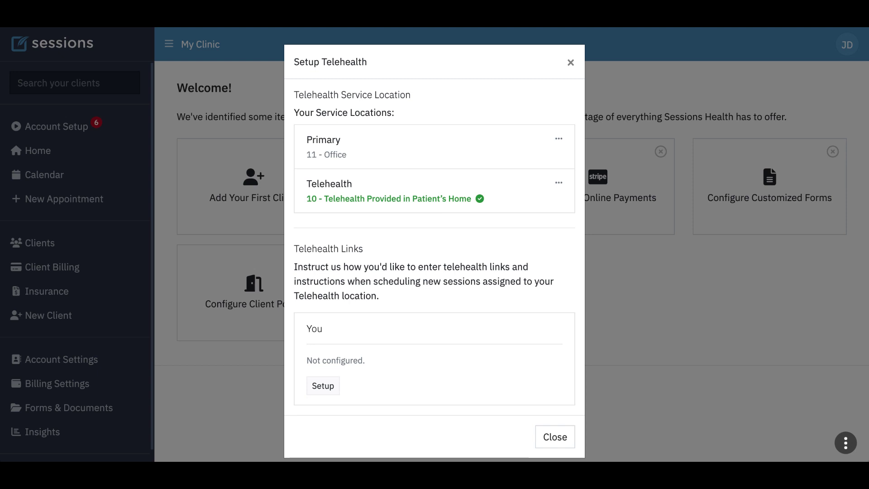
pyautogui.scroll(-1, 418, 244)
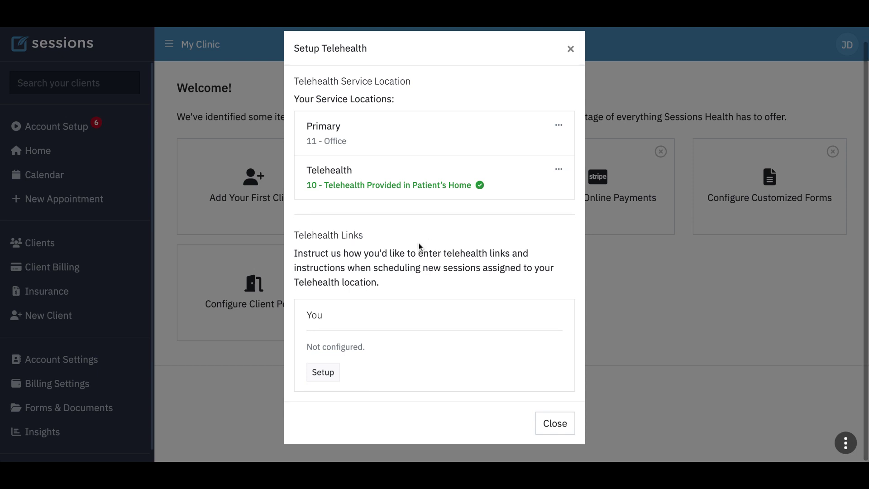
pyautogui.click(558, 171)
pyautogui.click(406, 218)
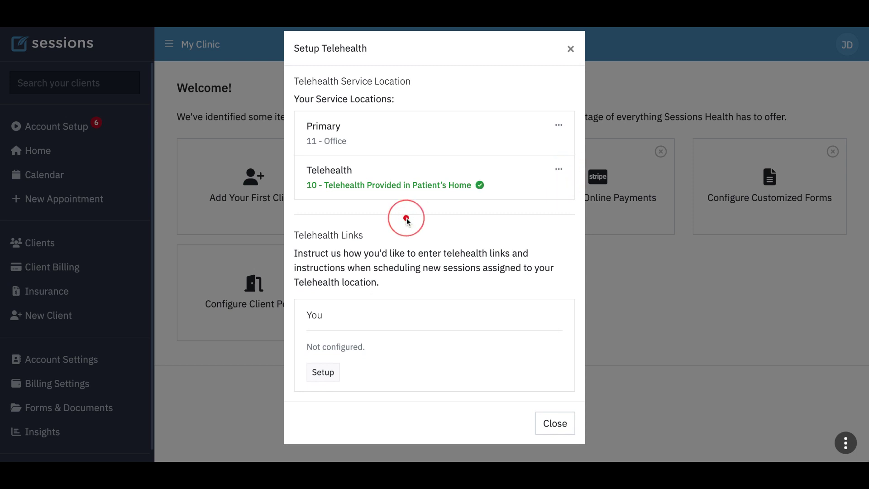
# - Choose the integrated telehealth service and enter 'therapy' as the practitioner's meeting link key
pyautogui.click(324, 375)
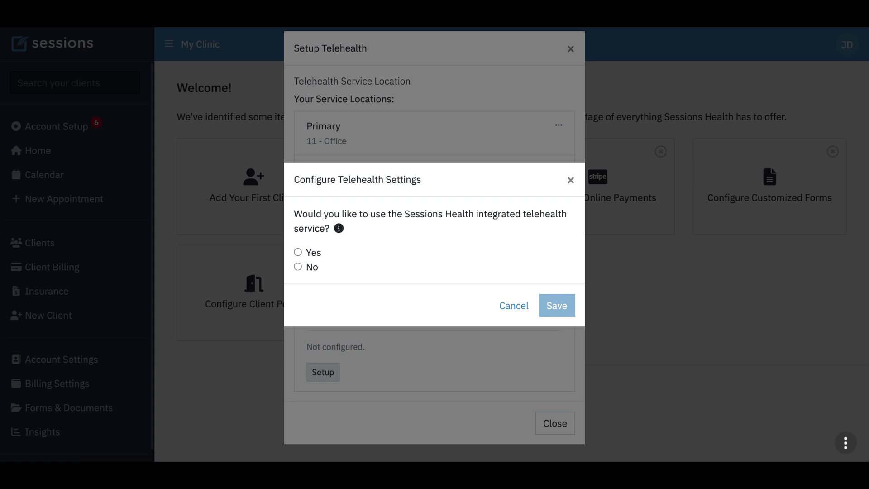
pyautogui.click(298, 253)
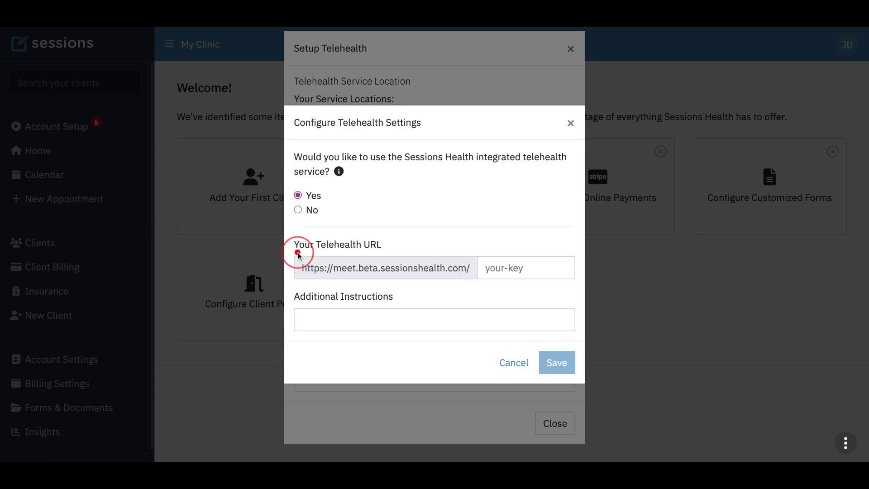
pyautogui.click(500, 271)
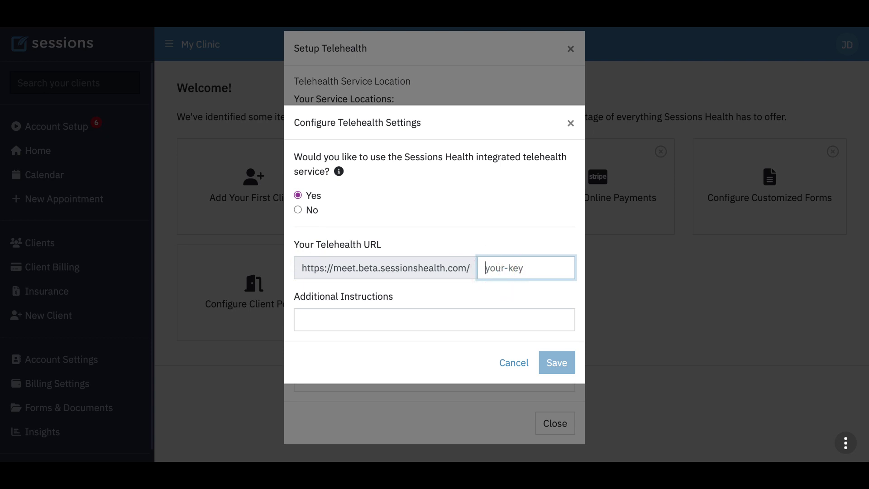
pyautogui.write('ther')
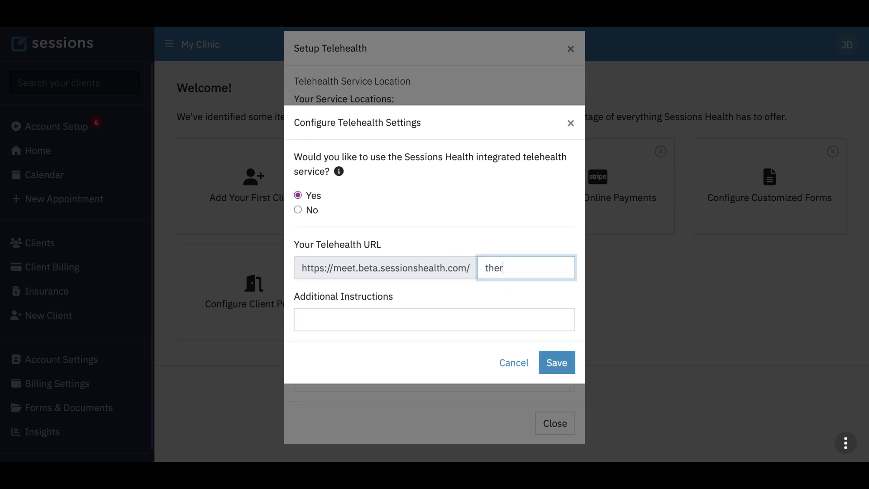
pyautogui.write('apist')
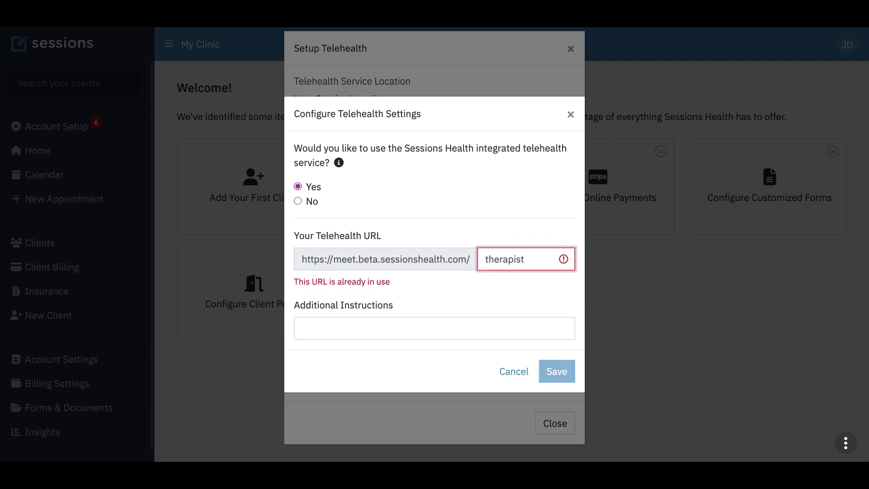
pyautogui.press('BackSpace')
pyautogui.press('BackSpace')
pyautogui.press('BackSpace')
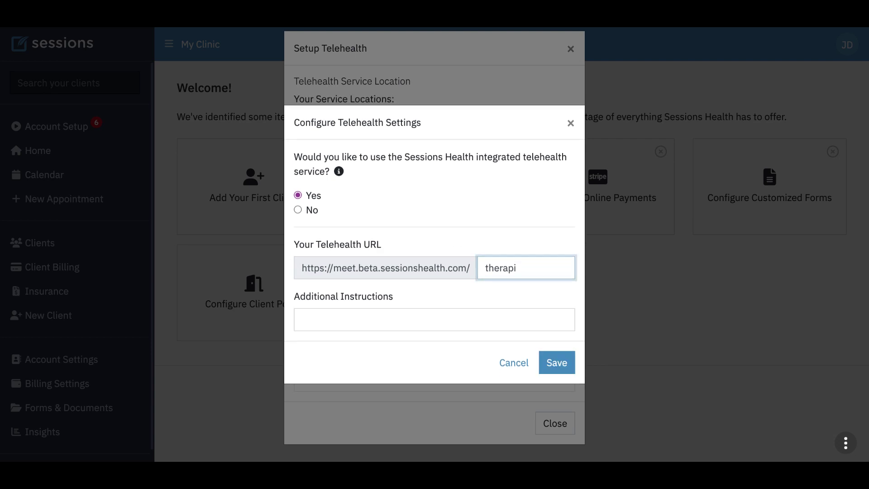
pyautogui.write('y')
pyautogui.click(375, 320)
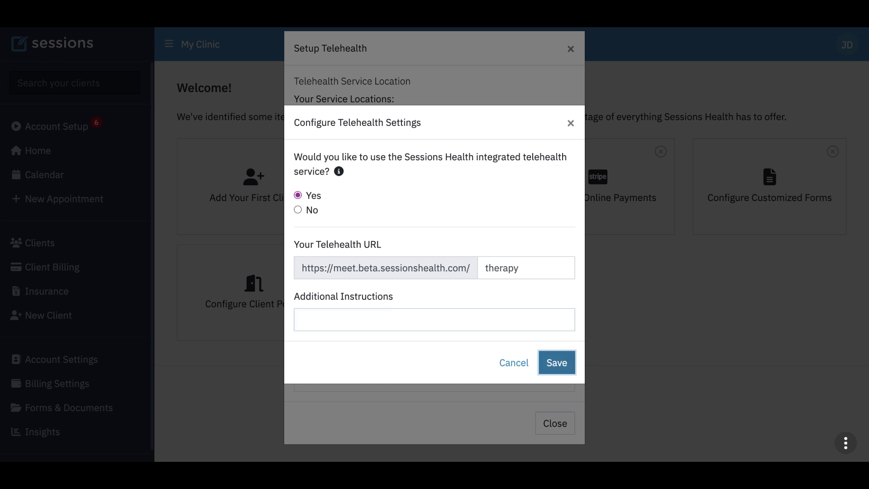
pyautogui.click(560, 361)
pyautogui.scroll(-1, 408, 267)
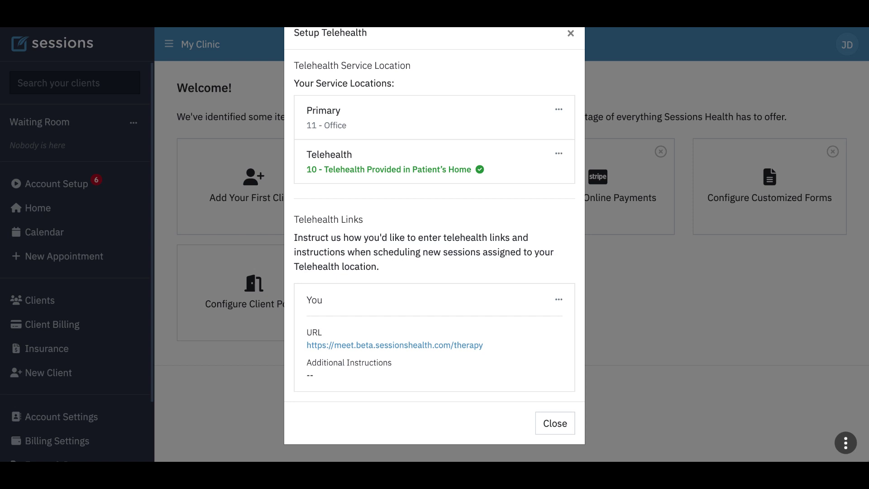
# - Create a new individual client with first name 'Telehealth' and last name 'Client'
pyautogui.click(559, 430)
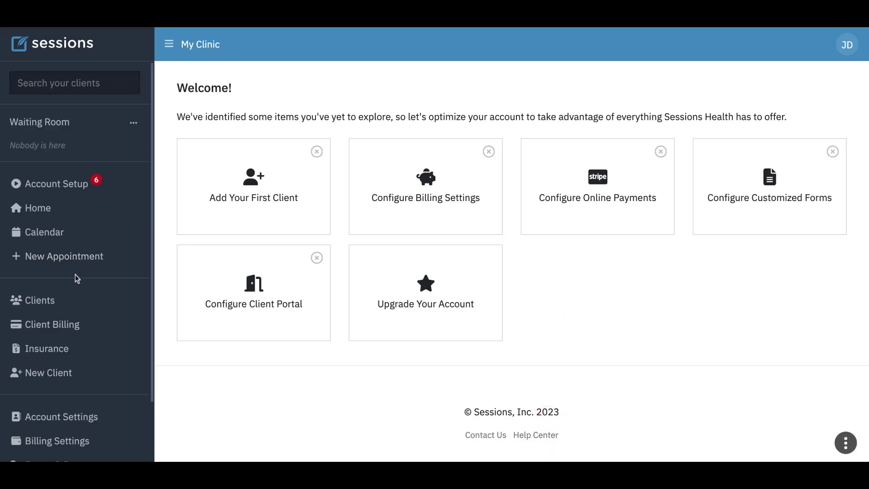
pyautogui.click(39, 302)
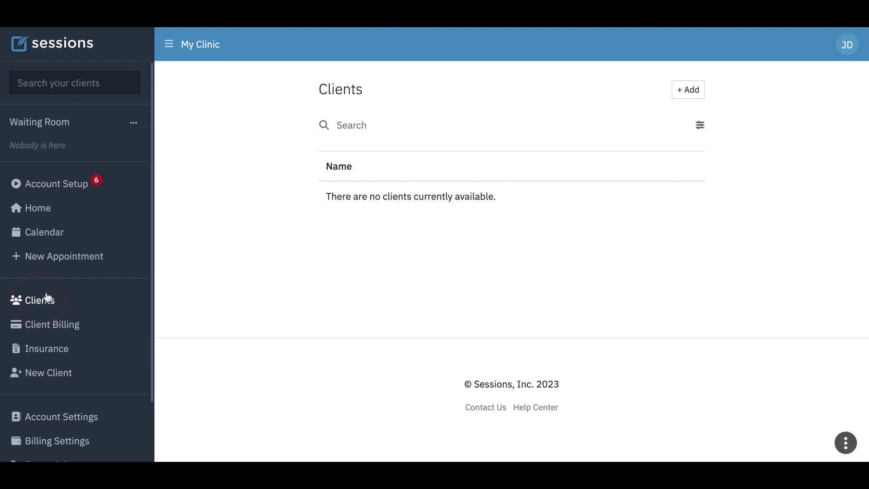
pyautogui.click(689, 90)
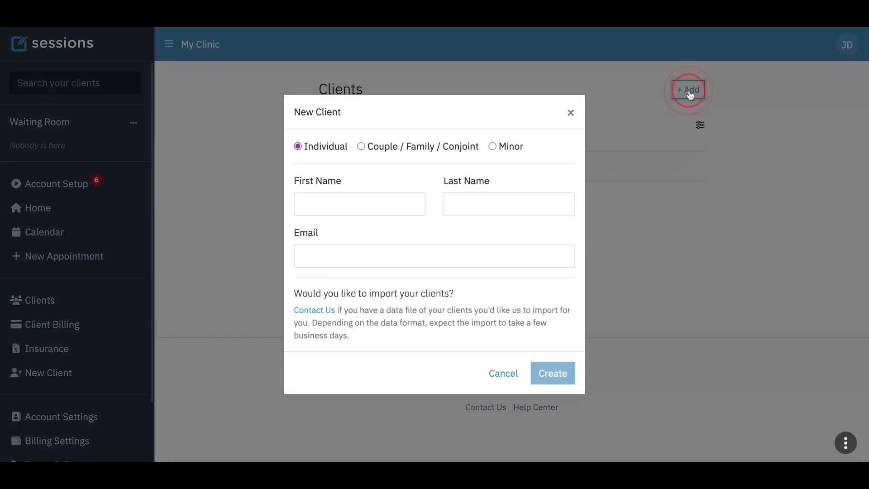
pyautogui.click(327, 206)
pyautogui.write('Te')
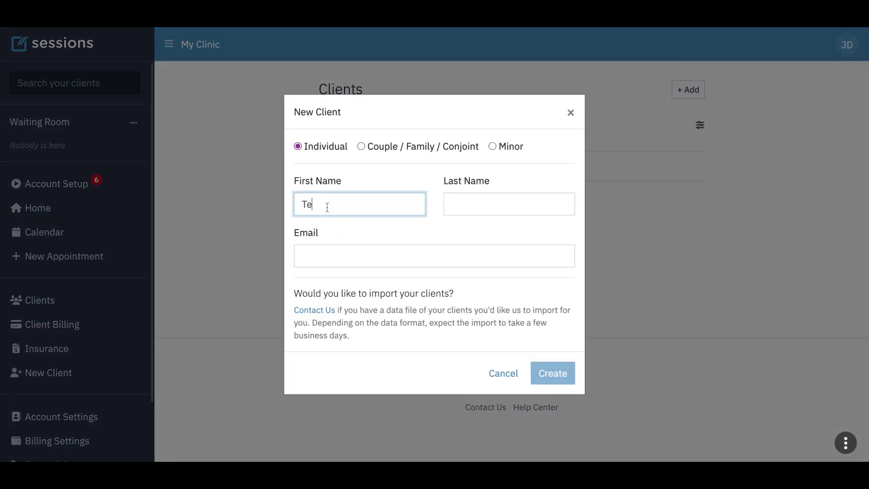
pyautogui.write('lehealth')
pyautogui.press('Tab')
pyautogui.write('Client')
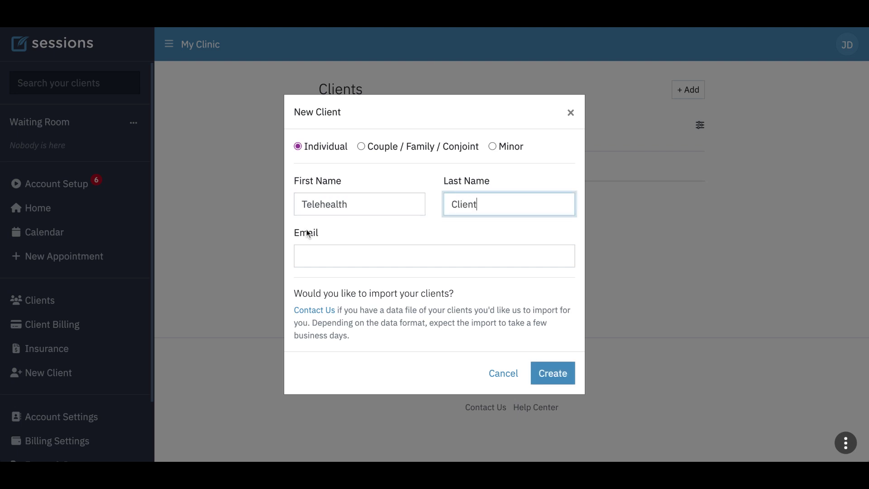
pyautogui.click(553, 376)
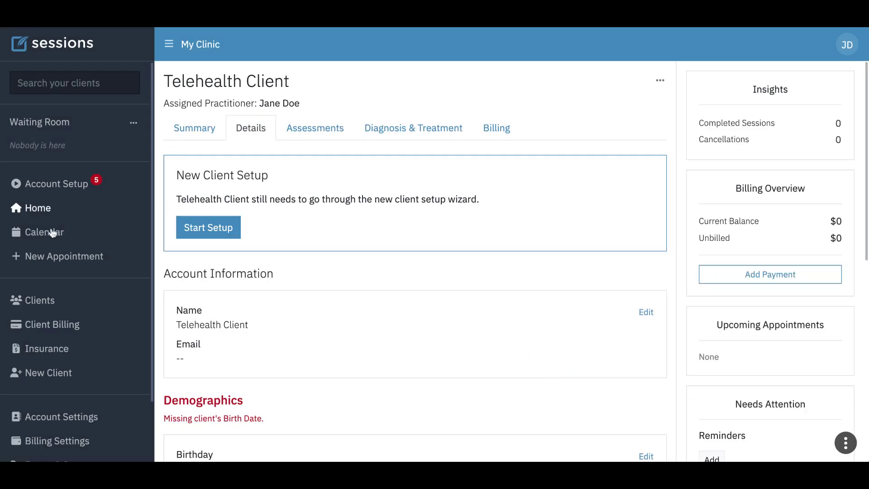
# - Start a new Fri 6/30 10am calendar event for Telehealth Client
pyautogui.click(52, 233)
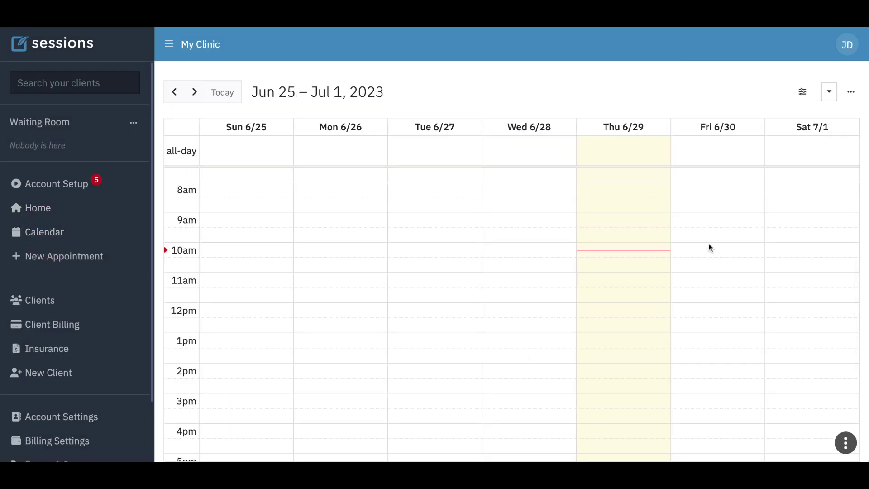
pyautogui.click(691, 252)
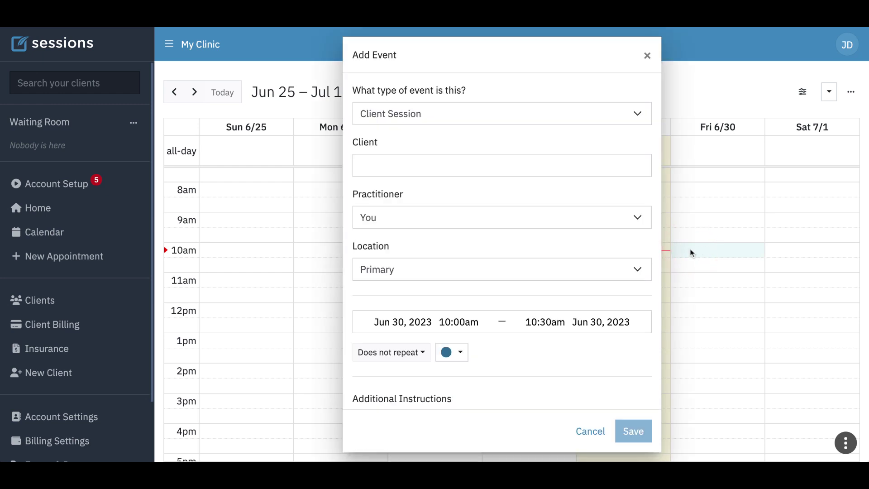
pyautogui.click(417, 167)
pyautogui.write('telehealth Client')
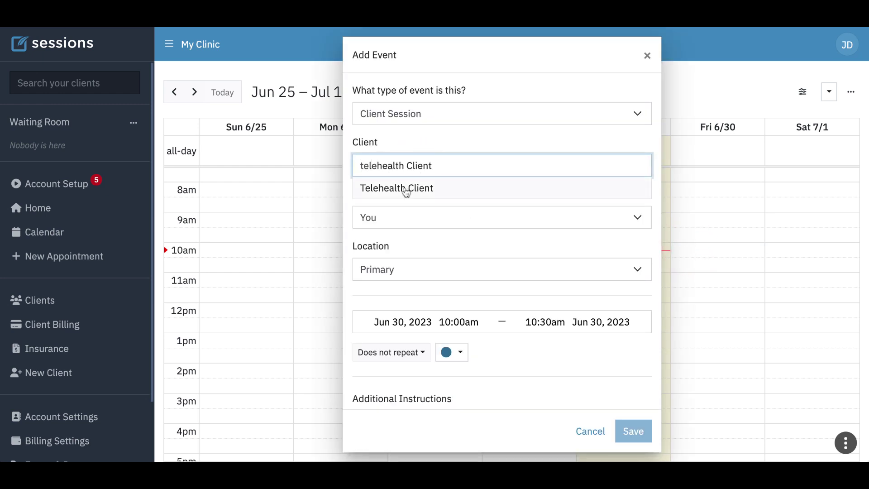
pyautogui.click(408, 190)
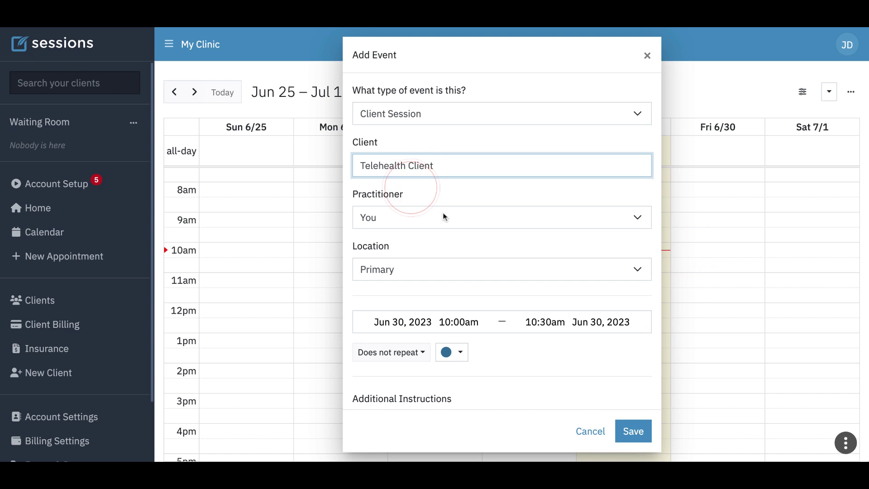
# - Set the event location to Telehealth, confirm the prefilled /therapy link, and save
pyautogui.scroll(-2, 441, 241)
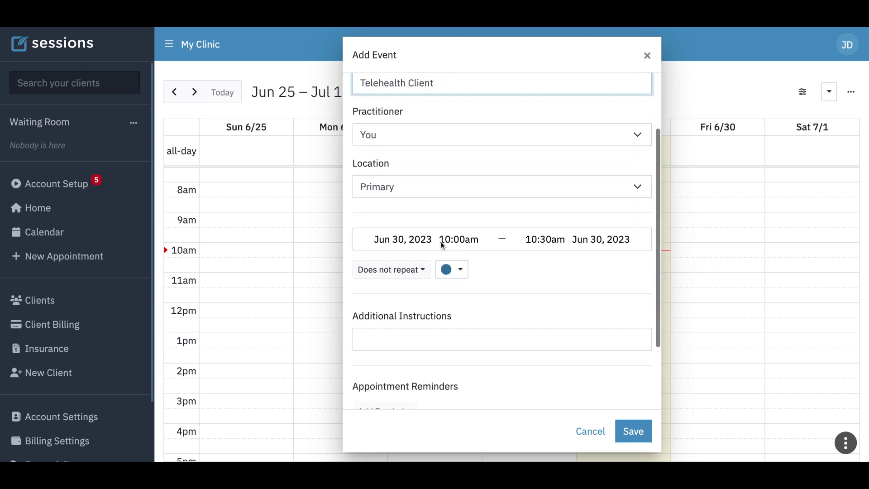
pyautogui.click(405, 183)
pyautogui.click(395, 207)
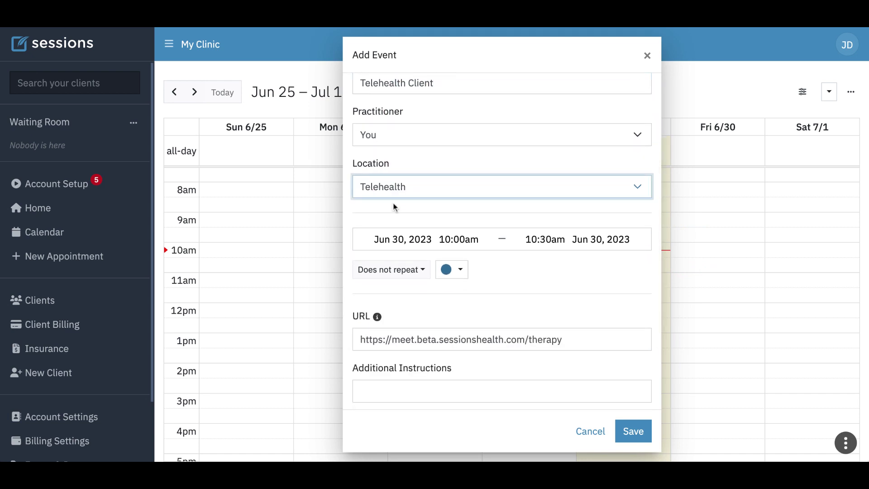
pyautogui.scroll(2, 442, 176)
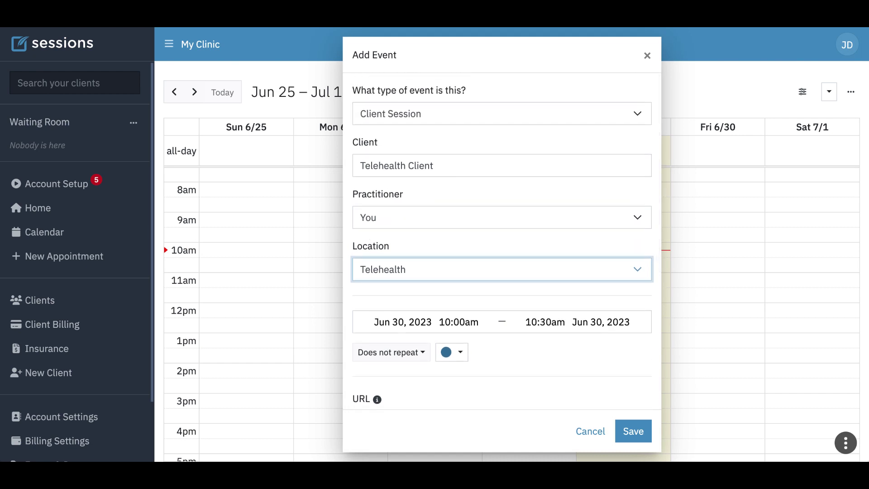
pyautogui.scroll(-3, 479, 192)
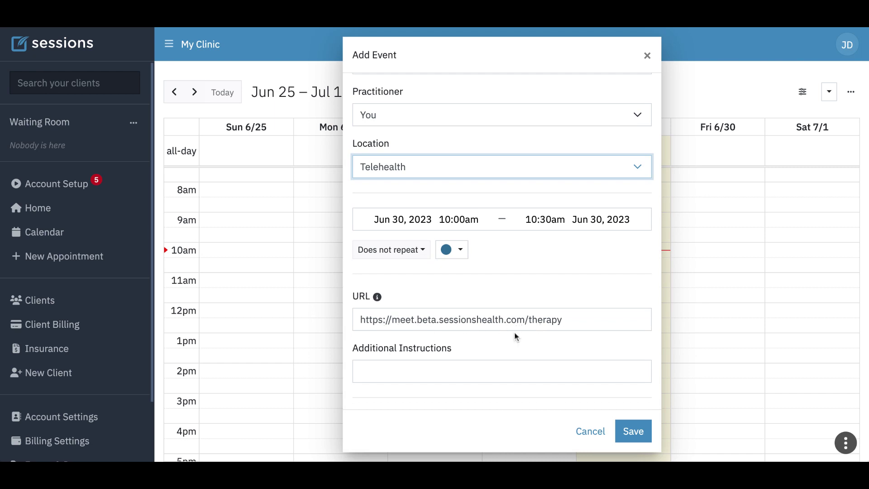
pyautogui.scroll(-3, 516, 334)
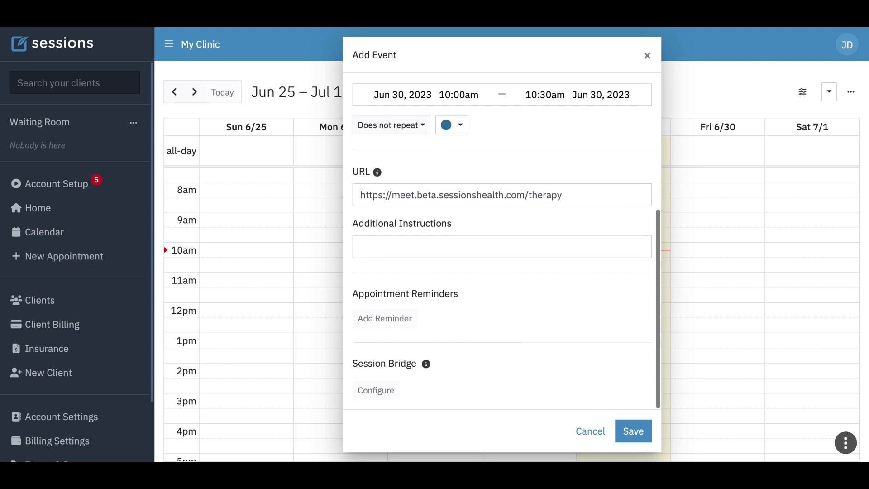
pyautogui.click(634, 431)
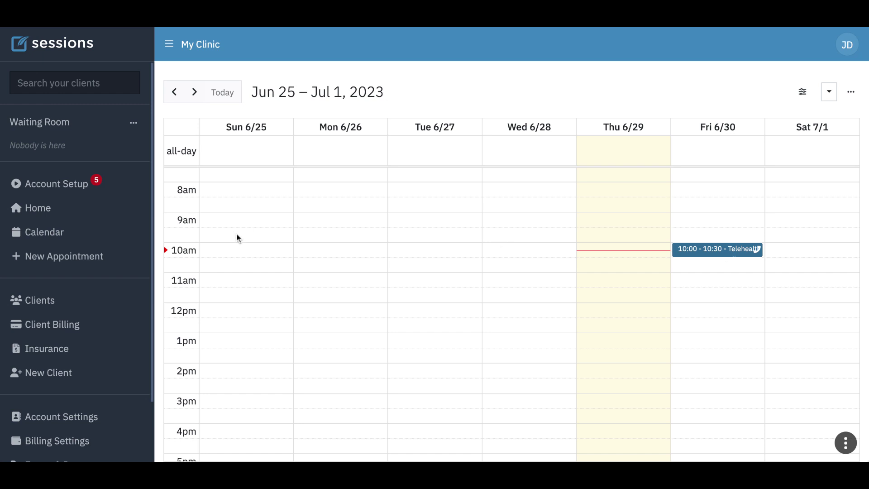
pyautogui.click(55, 419)
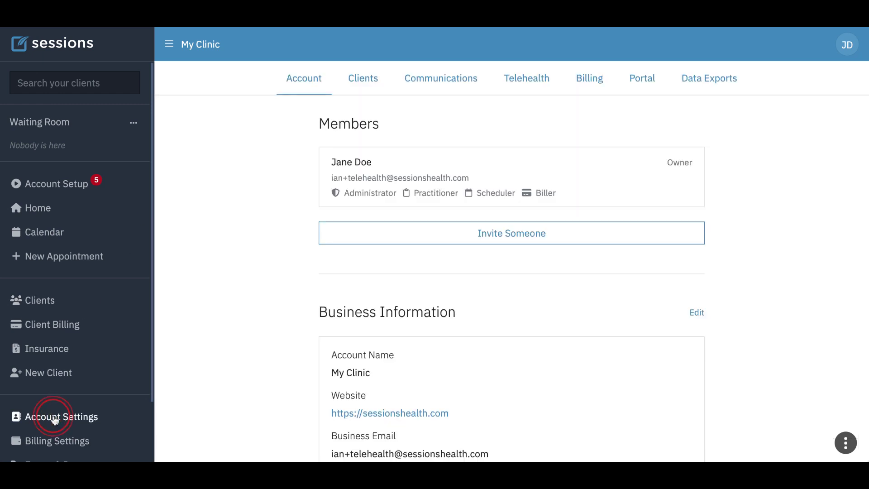
pyautogui.click(523, 80)
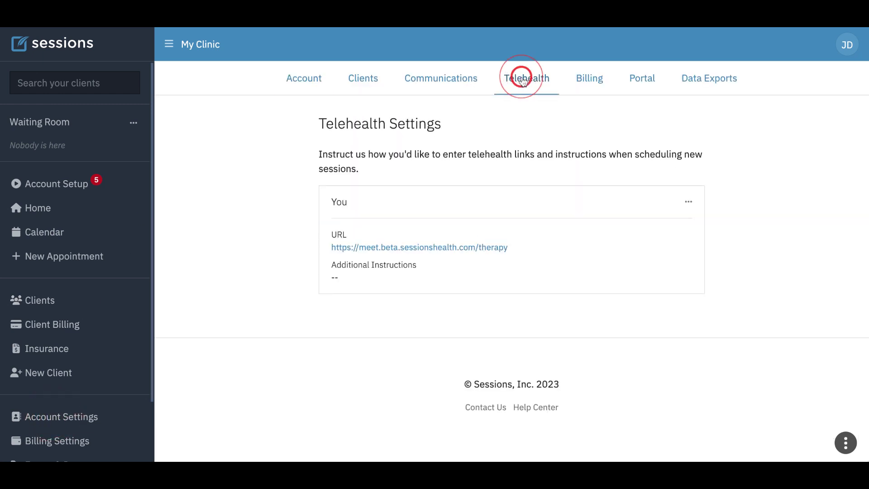
pyautogui.click(689, 202)
pyautogui.click(618, 221)
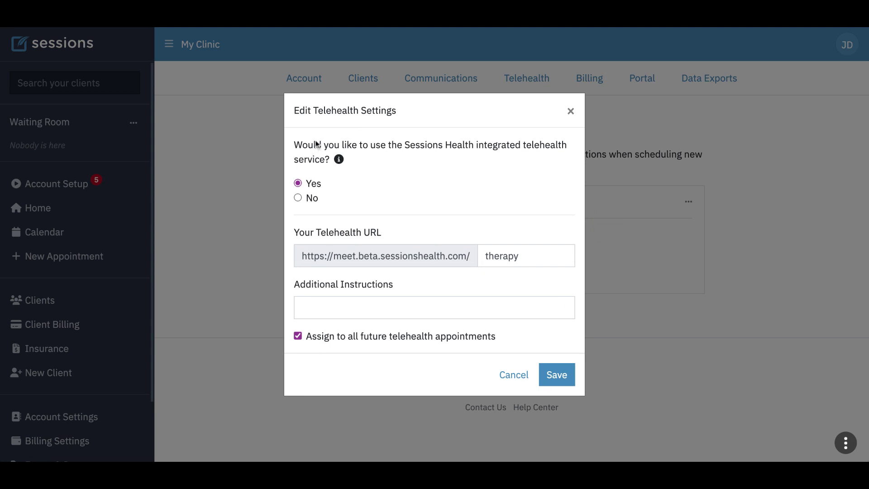
pyautogui.click(298, 198)
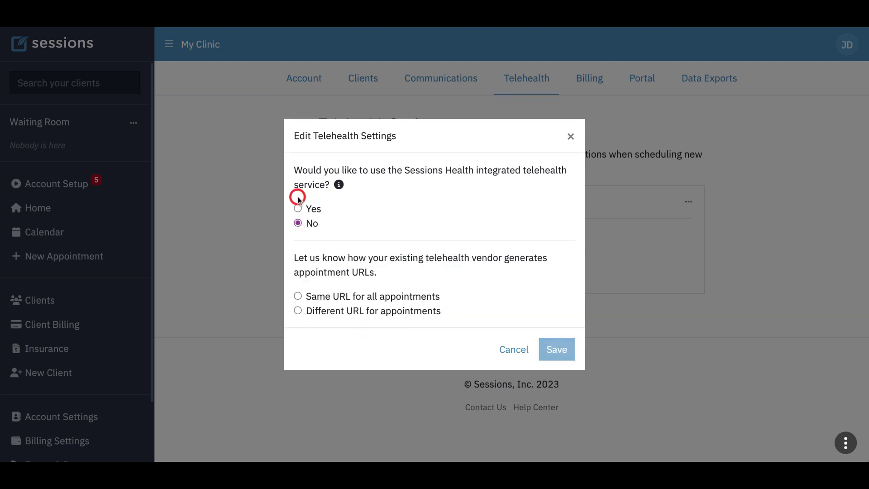
pyautogui.click(298, 297)
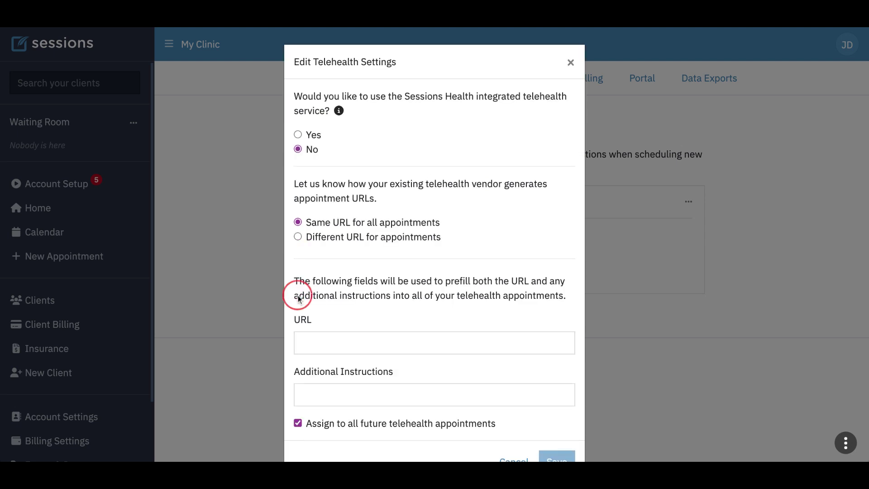
pyautogui.scroll(-1, 398, 284)
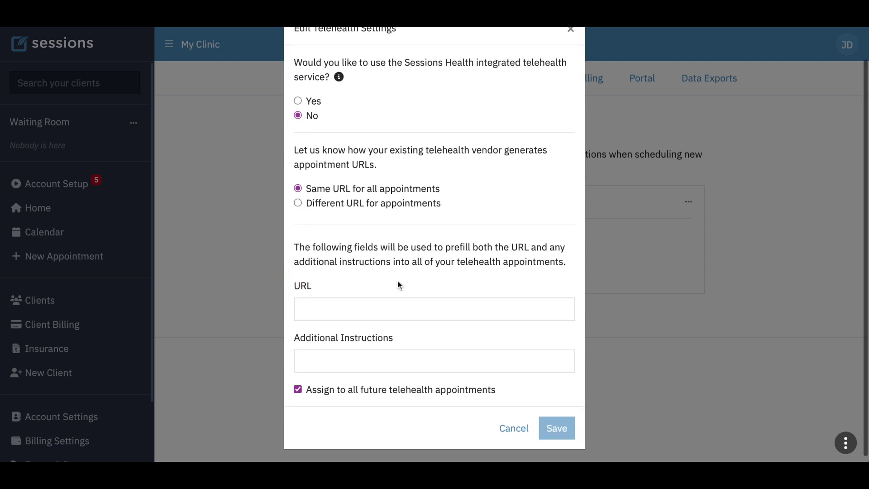
pyautogui.click(324, 308)
pyautogui.write('htt')
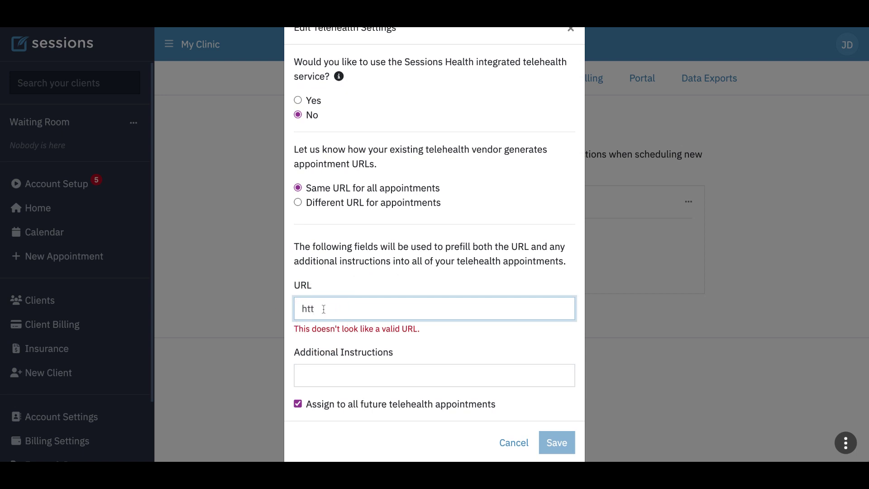
pyautogui.write('ps://www.tel')
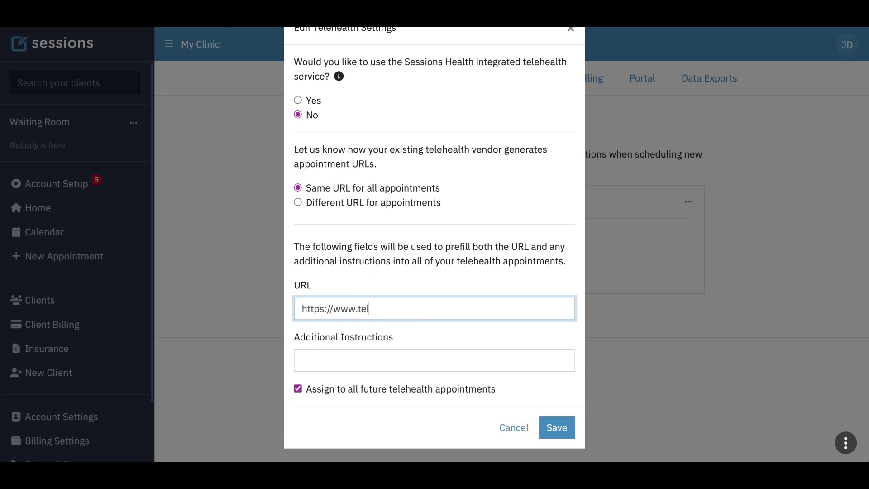
pyautogui.write('ehealth.me')
pyautogui.scroll(-1, 501, 399)
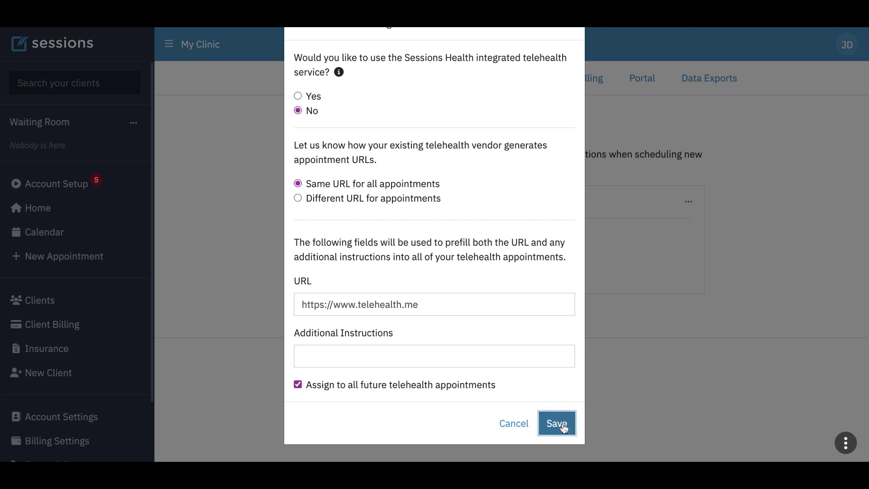
# - Save the vendor URL, then book a Sat 7/1 10:00 telehealth session for Telehealth Client
pyautogui.click(562, 425)
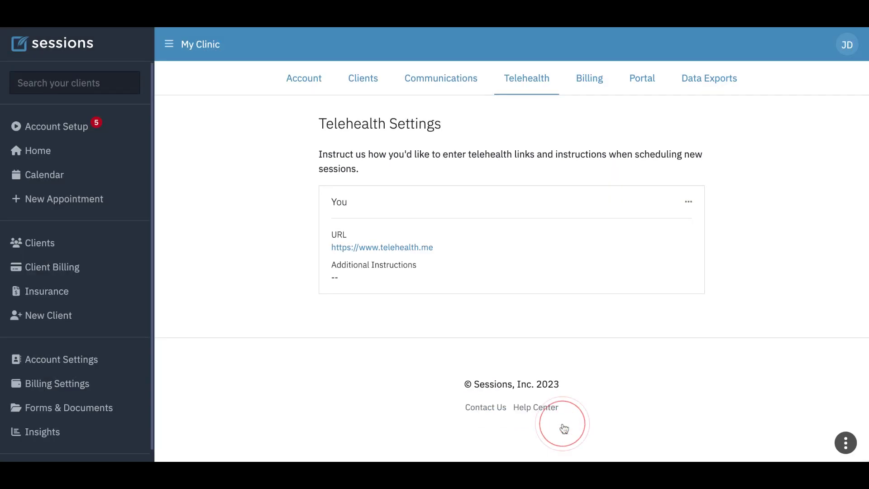
pyautogui.click(43, 173)
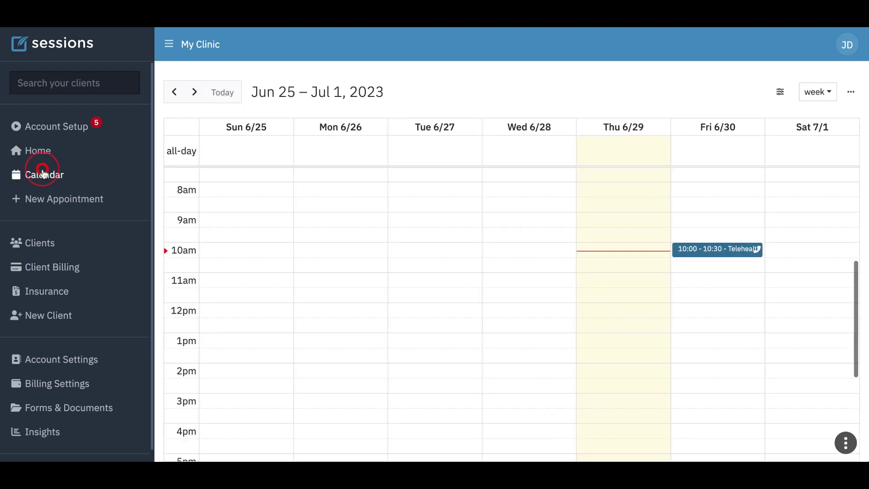
pyautogui.click(789, 254)
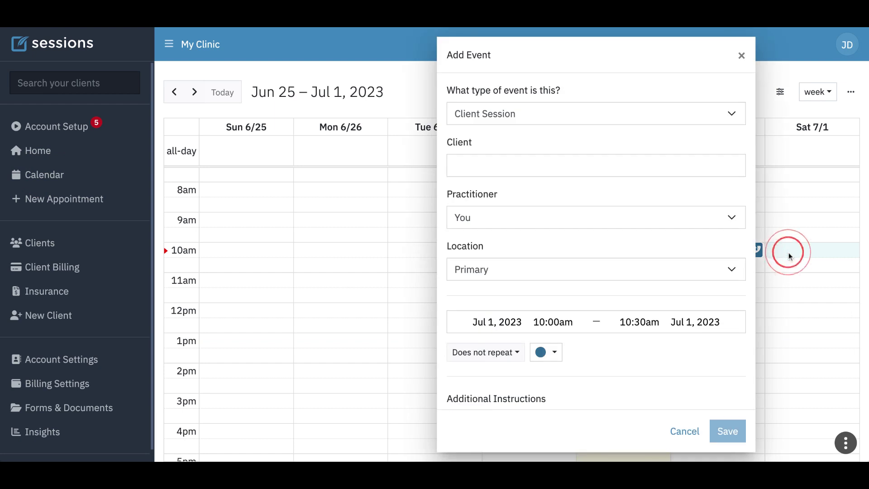
pyautogui.click(491, 164)
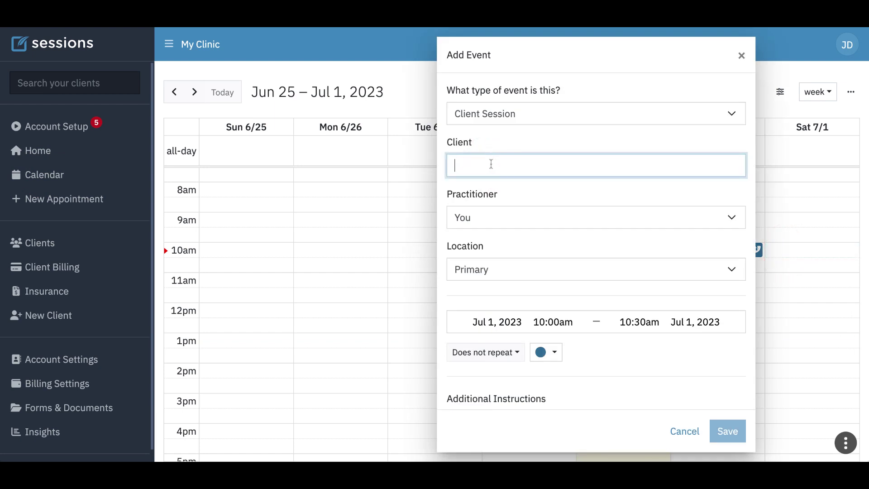
pyautogui.write('telehealth Client')
pyautogui.click(497, 190)
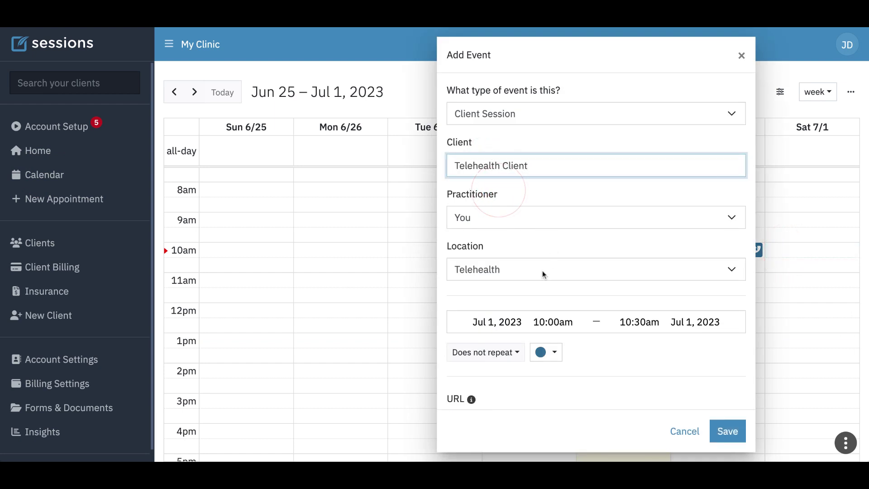
pyautogui.scroll(-5, 551, 257)
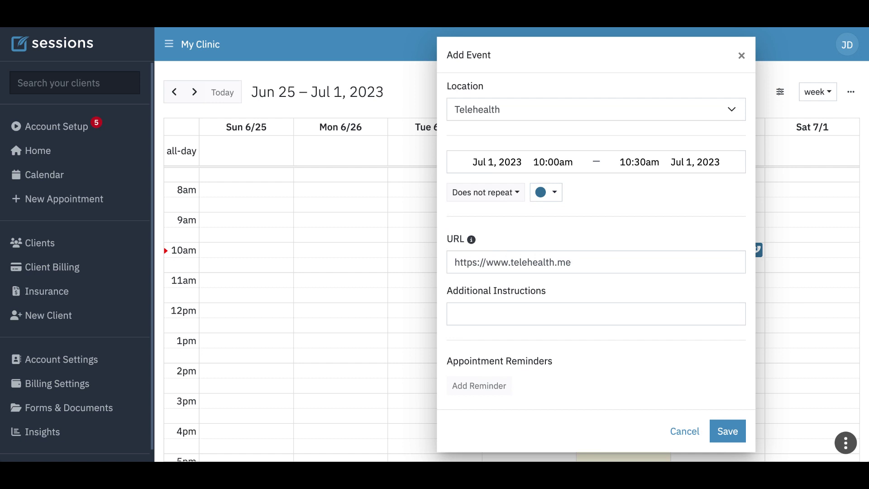
pyautogui.click(728, 431)
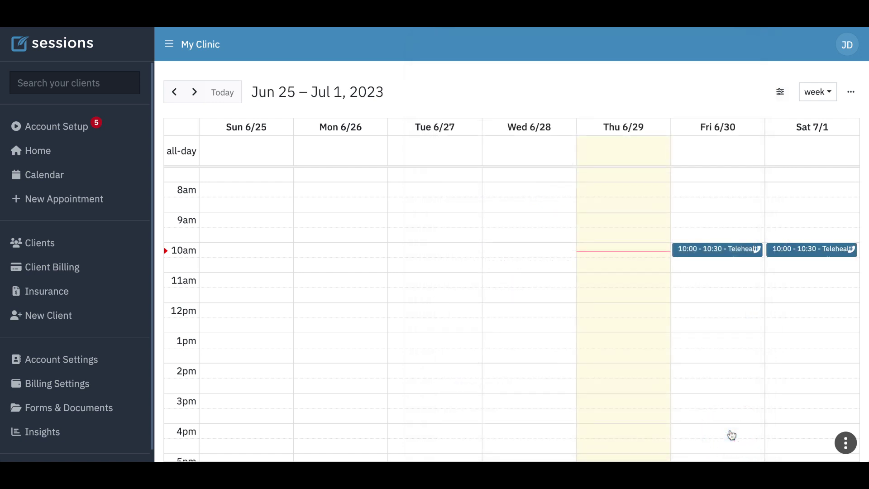
# - Switch telehealth settings back to the integrated service with link key 'therapy' and save
pyautogui.click(45, 360)
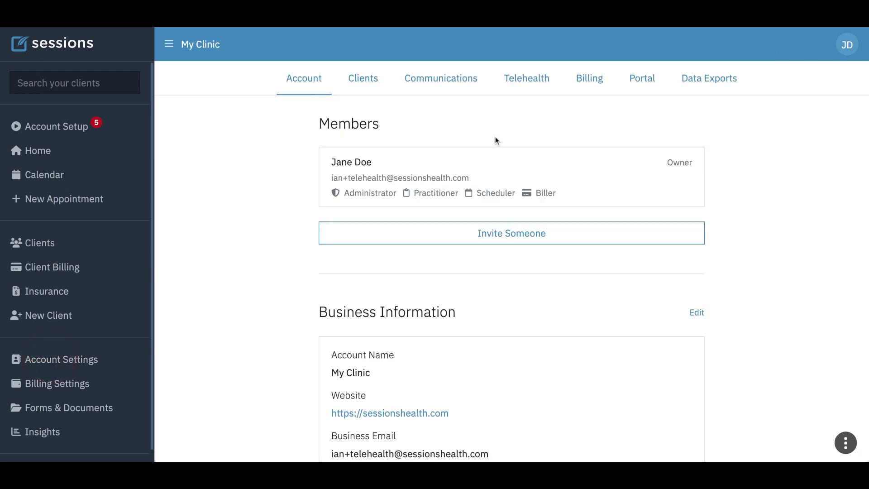
pyautogui.click(523, 82)
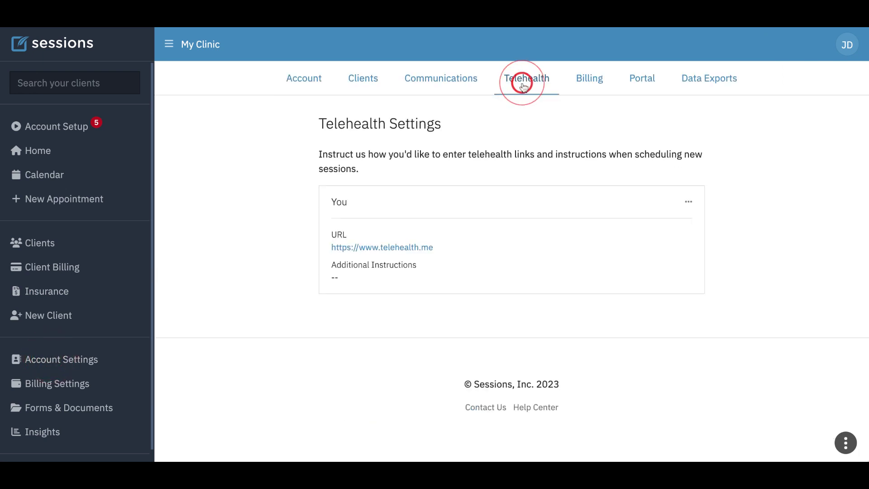
pyautogui.click(689, 203)
pyautogui.click(633, 222)
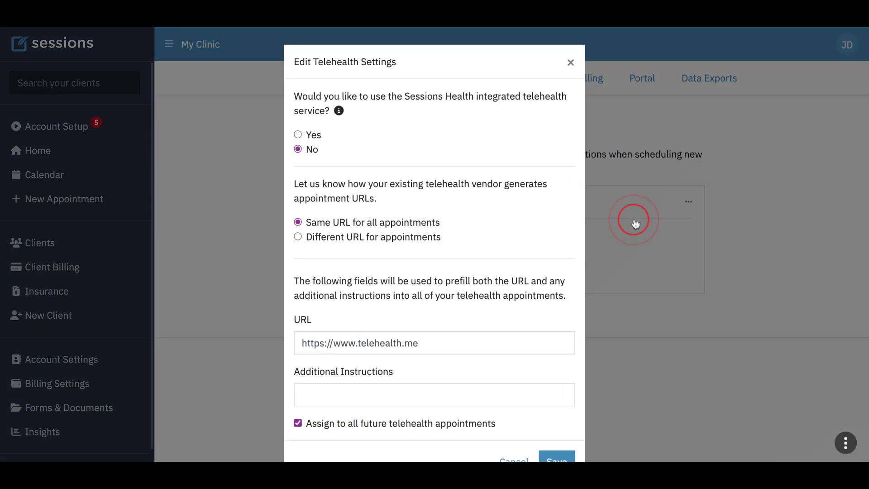
pyautogui.click(298, 135)
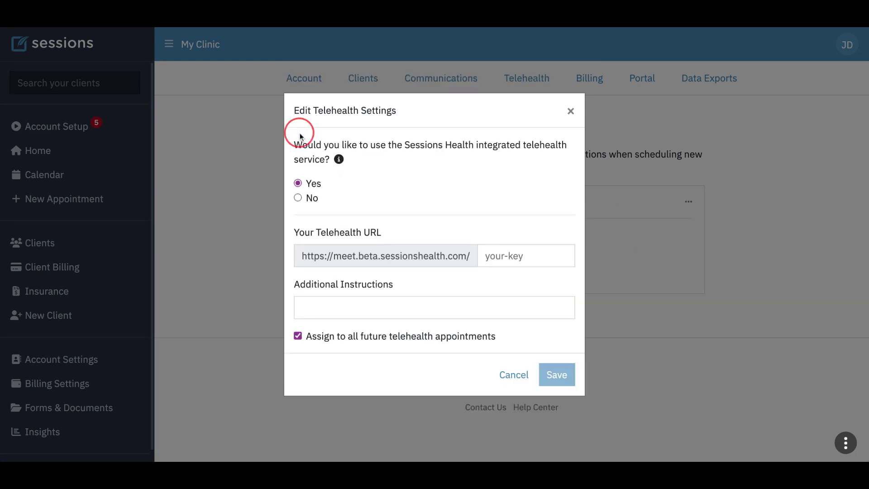
pyautogui.click(504, 255)
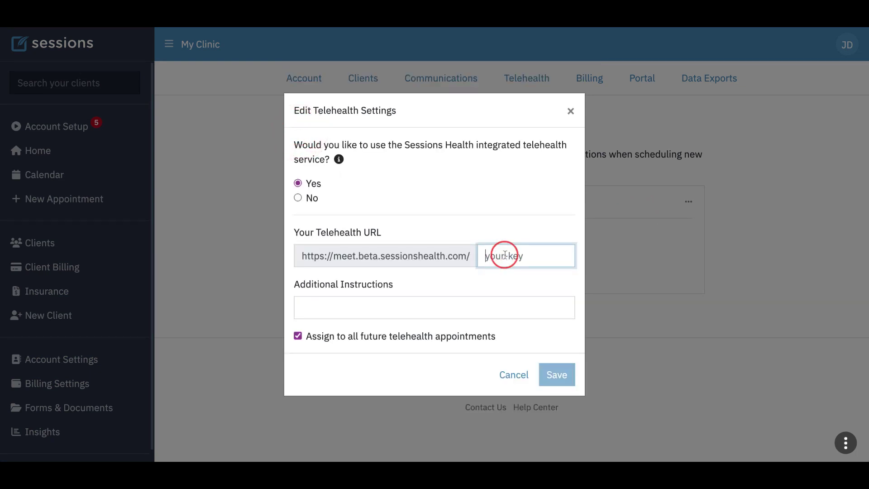
pyautogui.write('therapy')
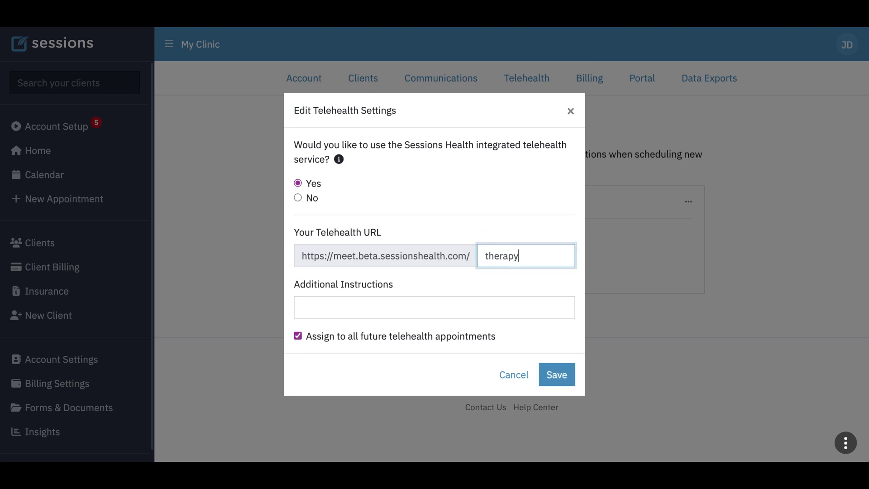
pyautogui.click(558, 376)
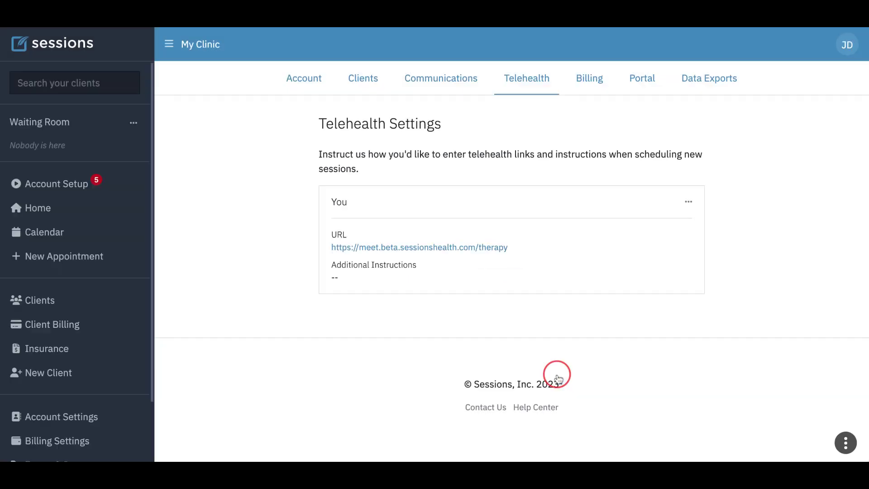
# - Return to the Jun 25 – Jul 1 week calendar showing both 10:00 telehealth sessions
pyautogui.click(39, 233)
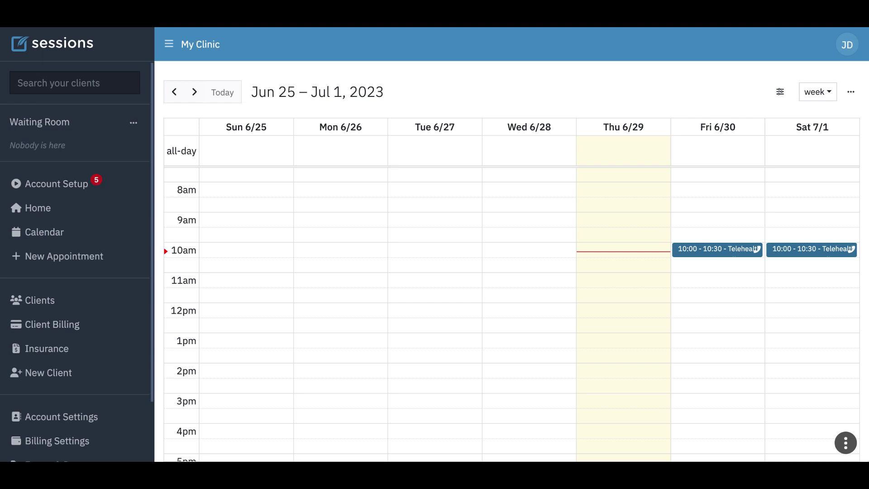
pyautogui.click(594, 271)
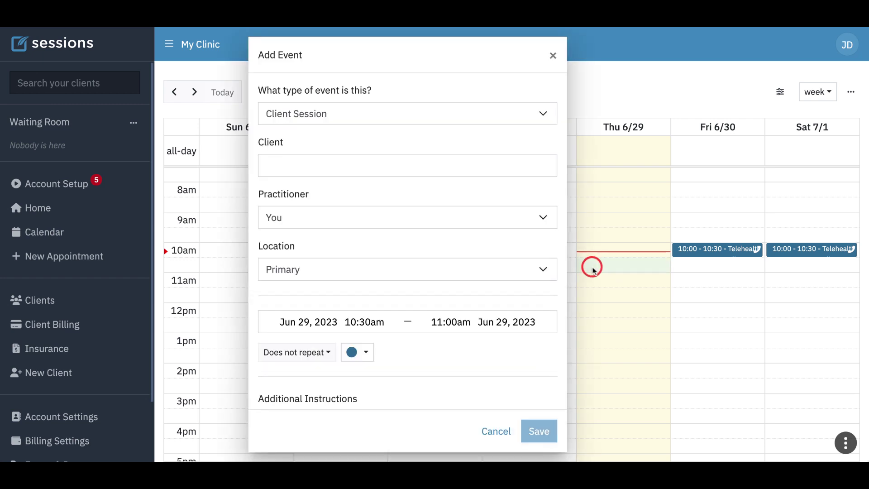
pyautogui.click(288, 162)
pyautogui.write('telehealth Client')
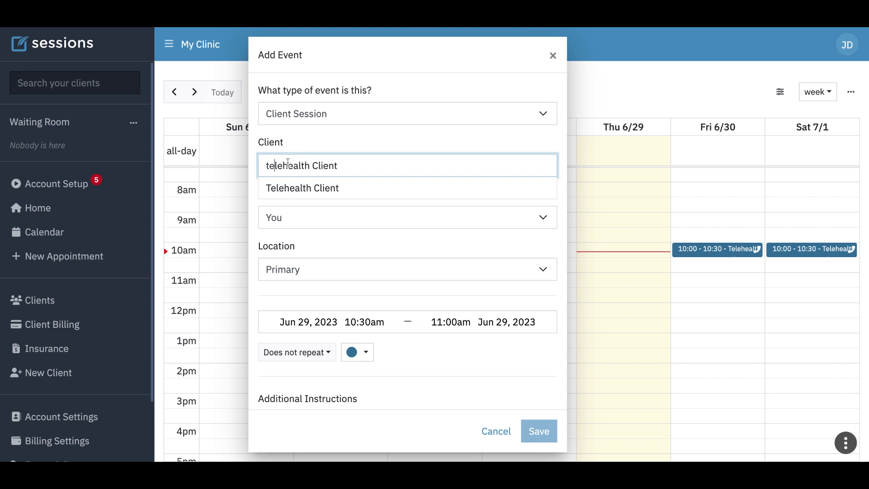
pyautogui.click(302, 189)
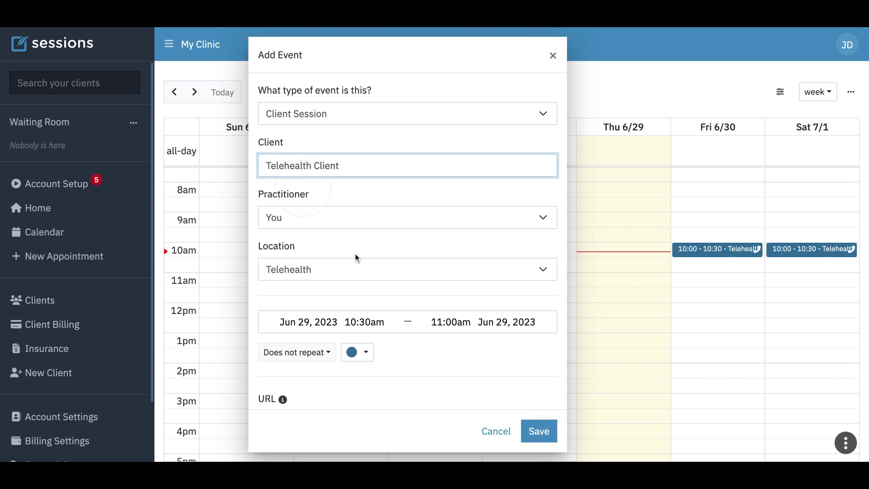
pyautogui.scroll(-3, 360, 273)
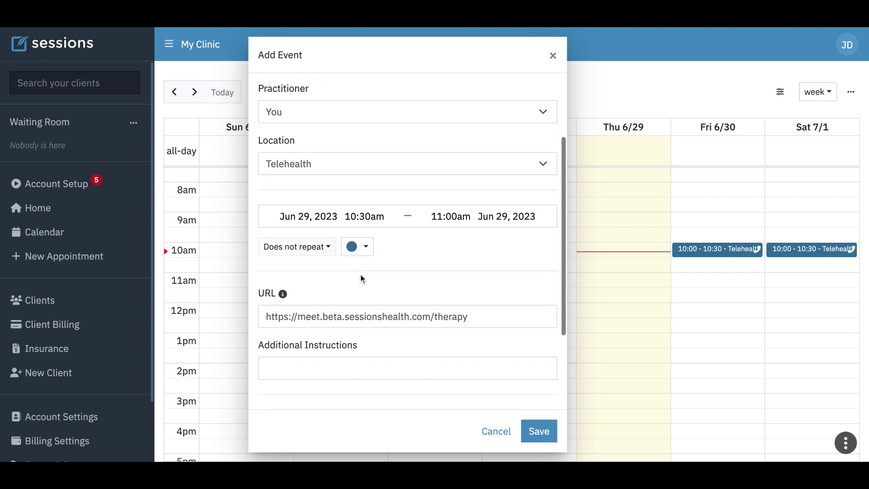
pyautogui.click(485, 316)
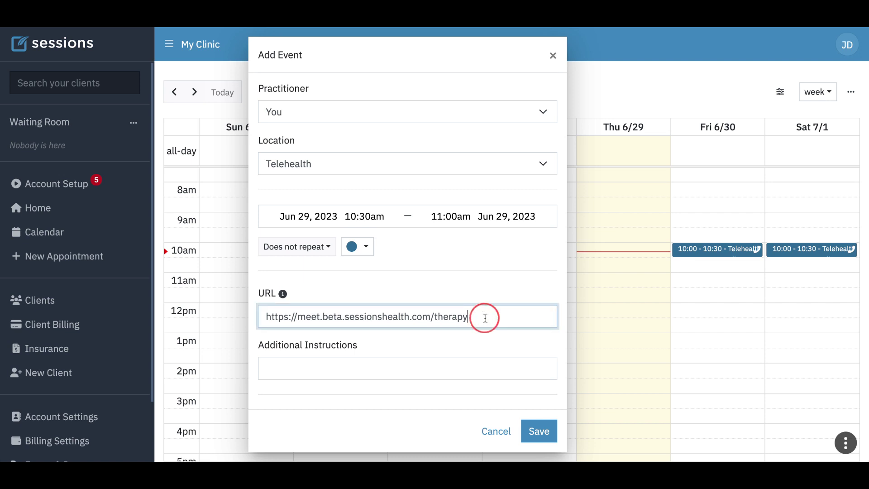
pyautogui.keyDown('shift'); pyautogui.click(299, 316); pyautogui.keyUp('shift')
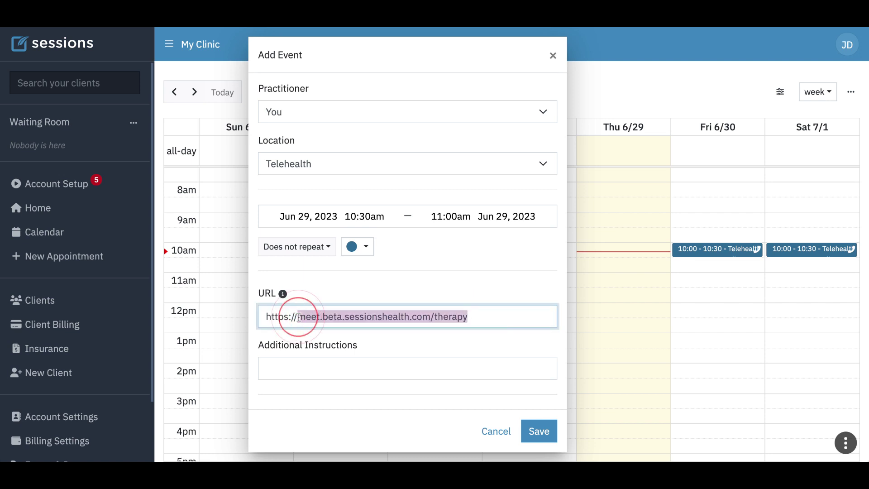
pyautogui.write('w')
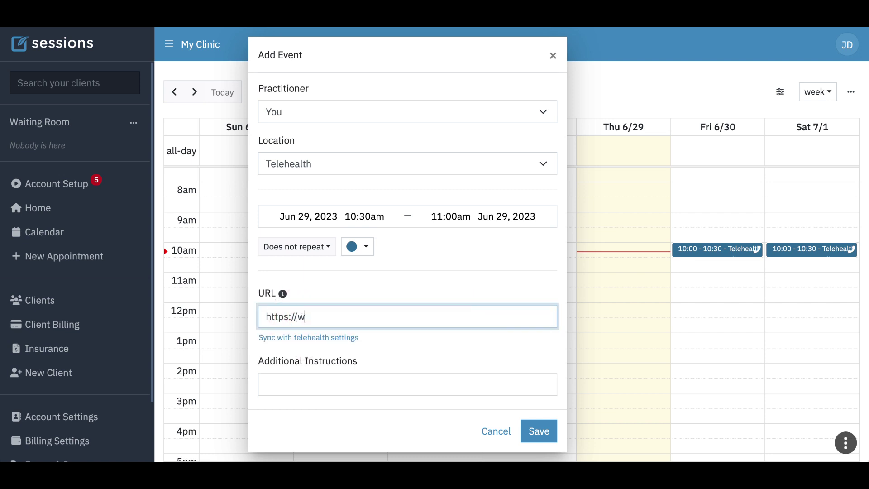
pyautogui.write('ww.tele.health/me')
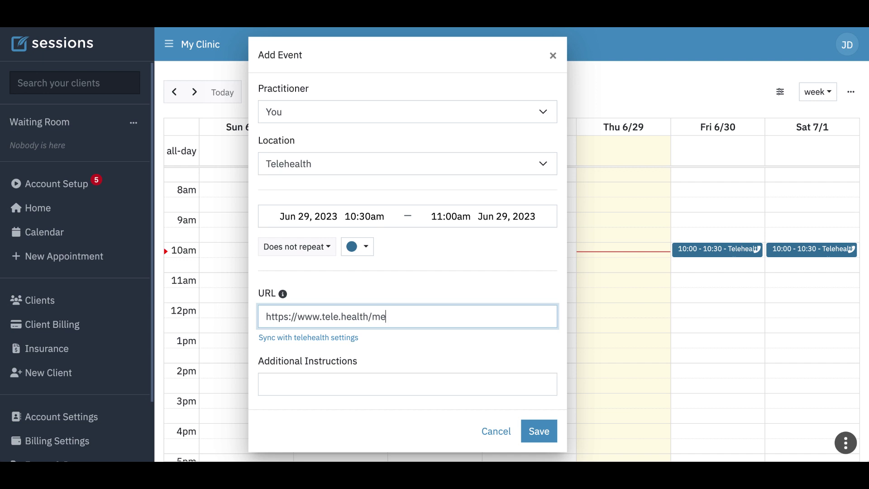
pyautogui.click(297, 387)
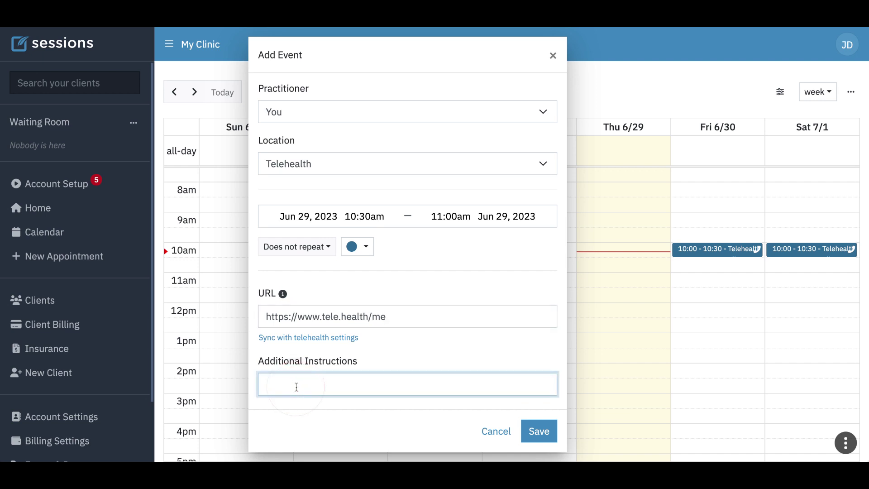
pyautogui.click(527, 430)
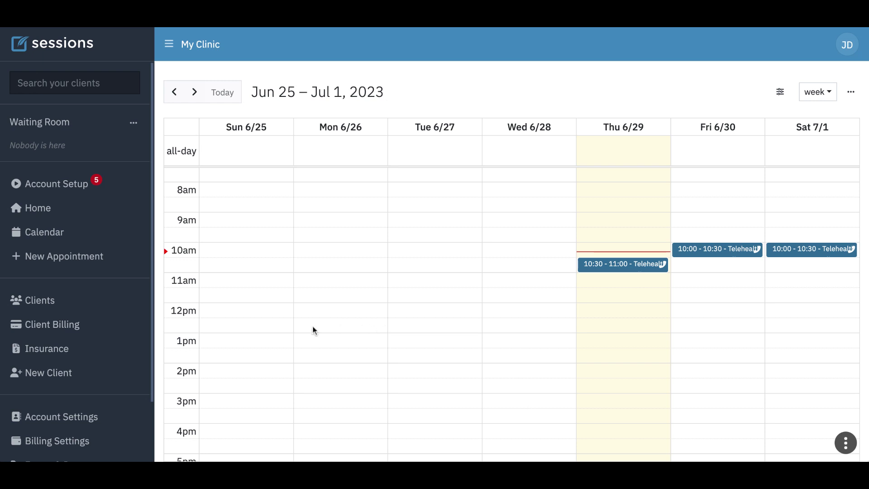
# - In Communications settings, add an Appointment Location placeholder on a new line below the appointment time
pyautogui.click(72, 420)
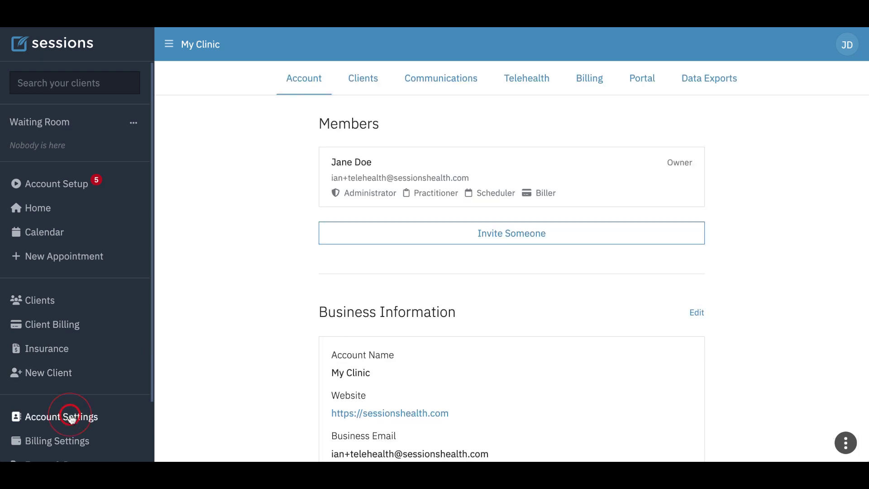
pyautogui.click(444, 83)
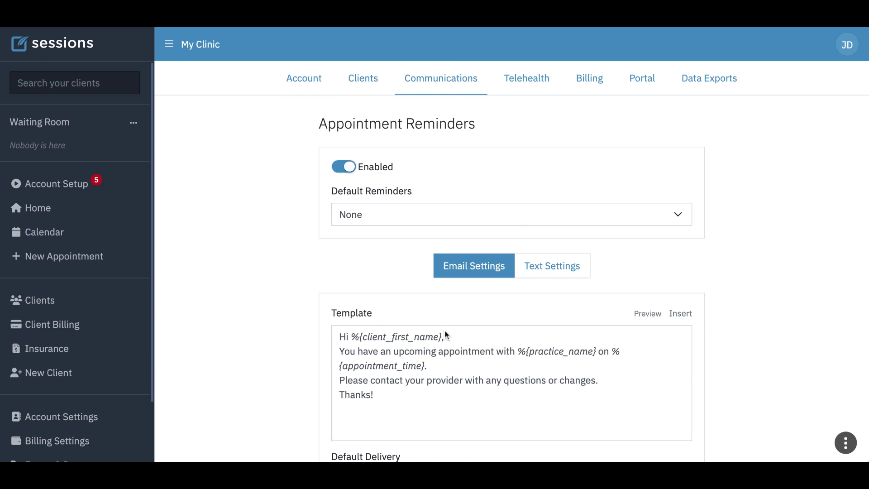
pyautogui.scroll(-1, 444, 330)
pyautogui.click(453, 303)
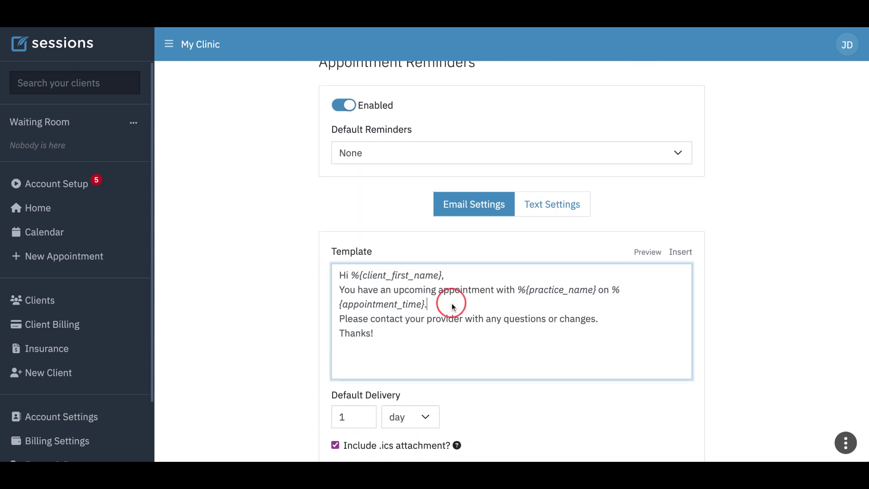
pyautogui.press('Return')
pyautogui.press('Return')
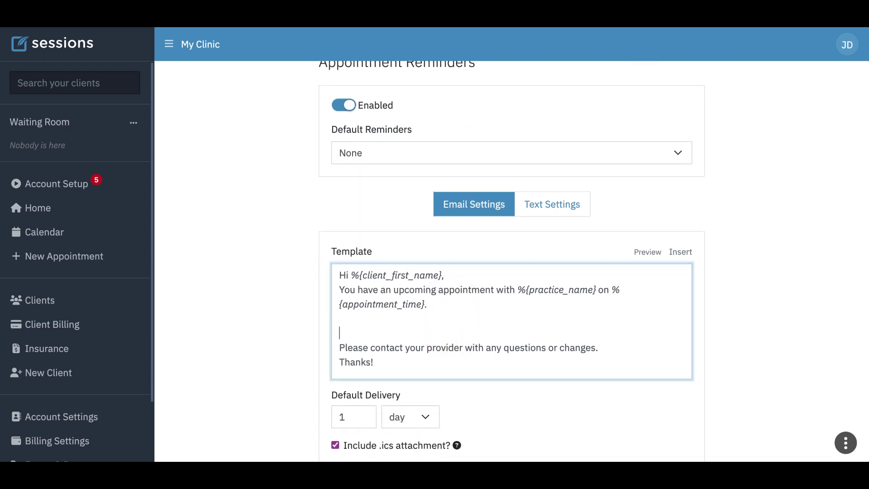
pyautogui.press('Up')
pyautogui.press('Return')
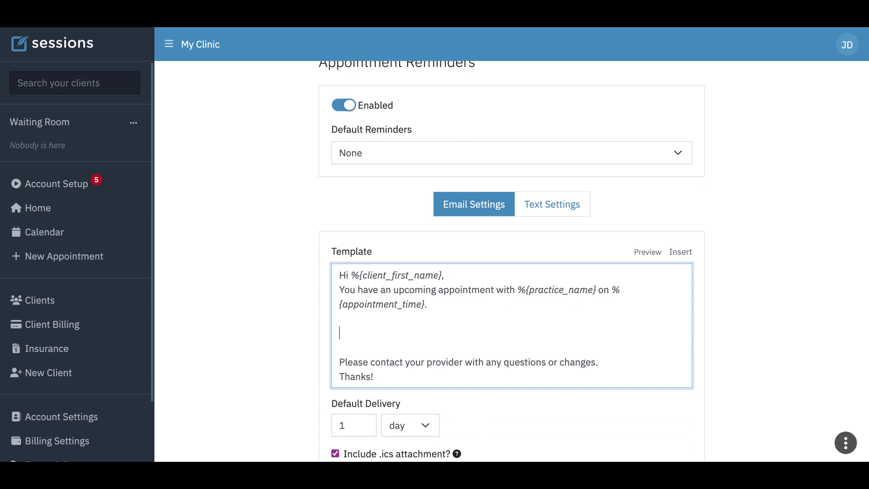
pyautogui.click(680, 253)
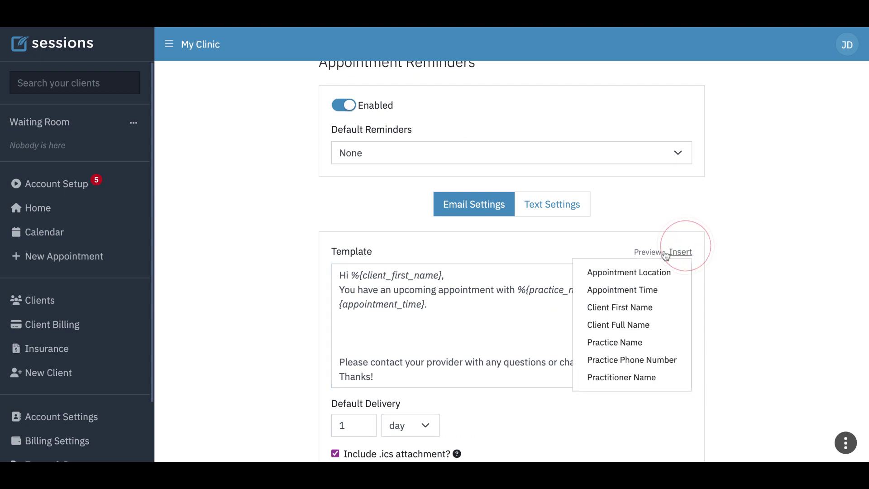
pyautogui.click(618, 273)
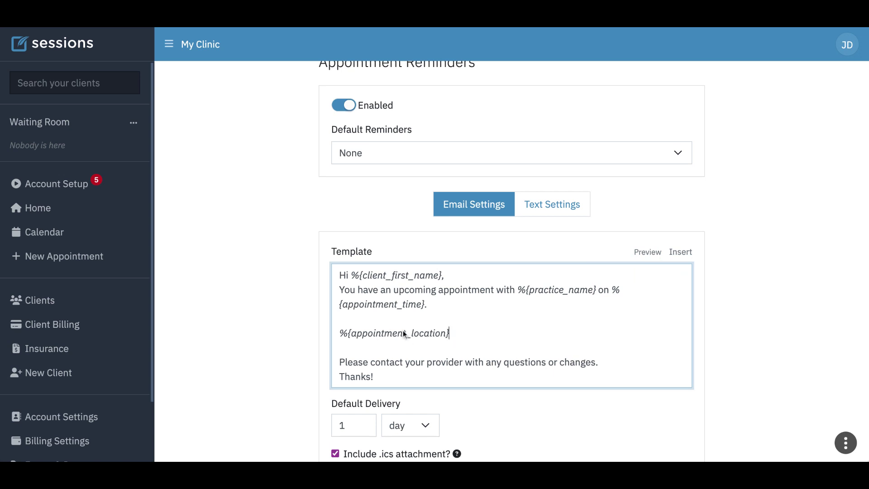
pyautogui.click(653, 253)
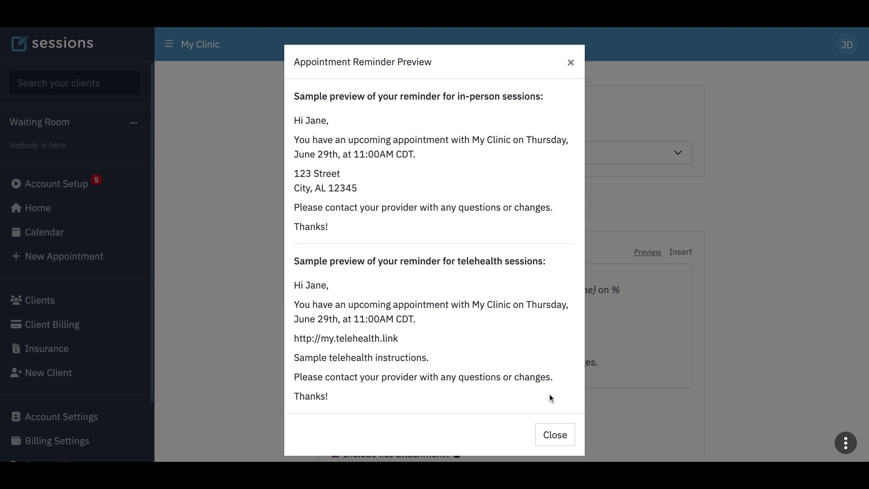
pyautogui.click(564, 437)
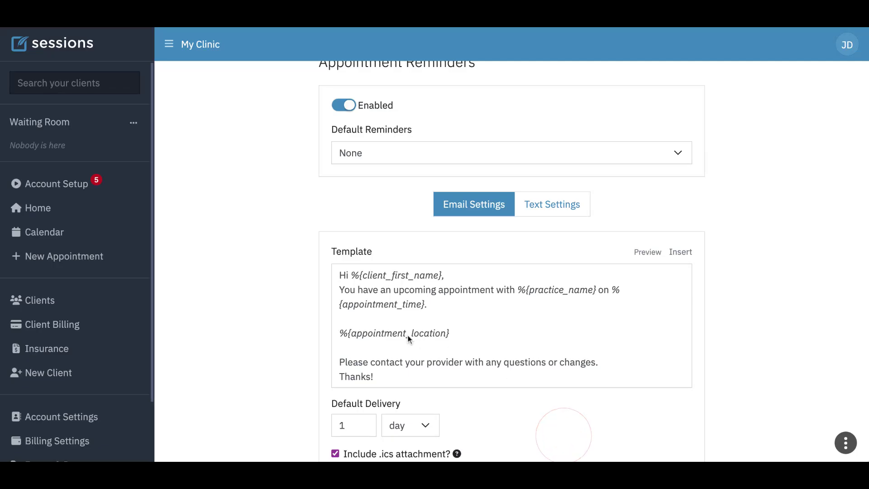
pyautogui.click(684, 257)
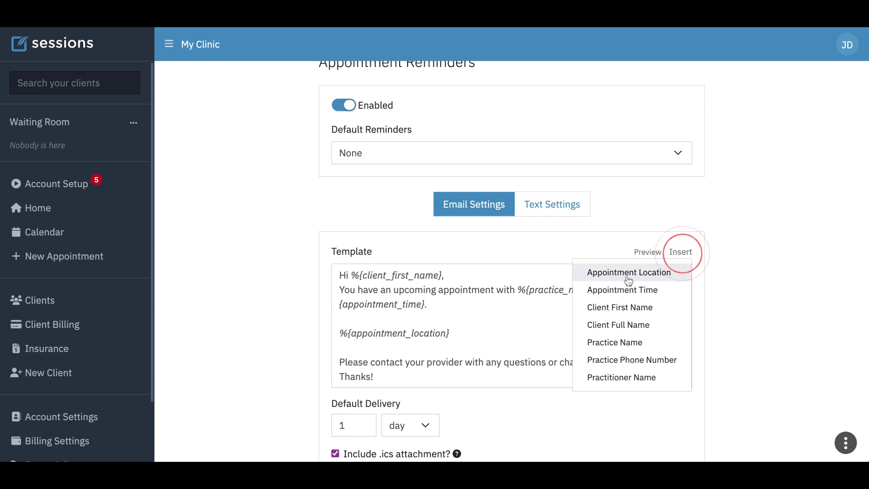
pyautogui.click(494, 332)
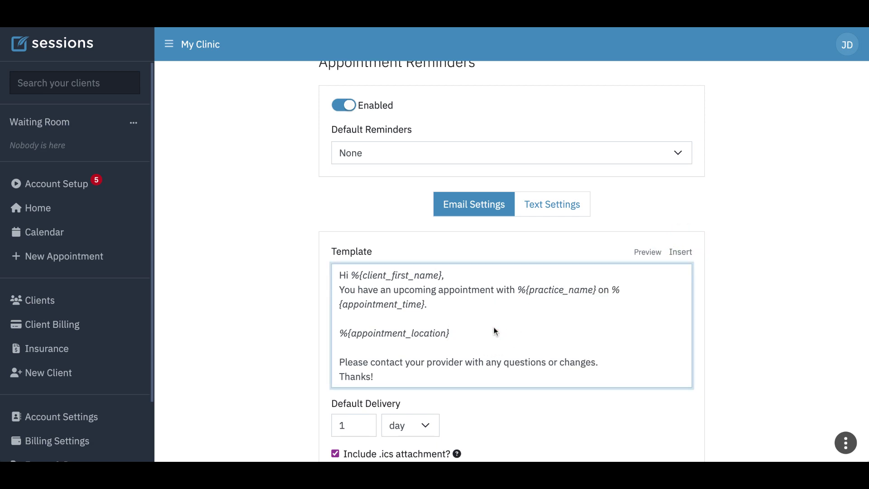